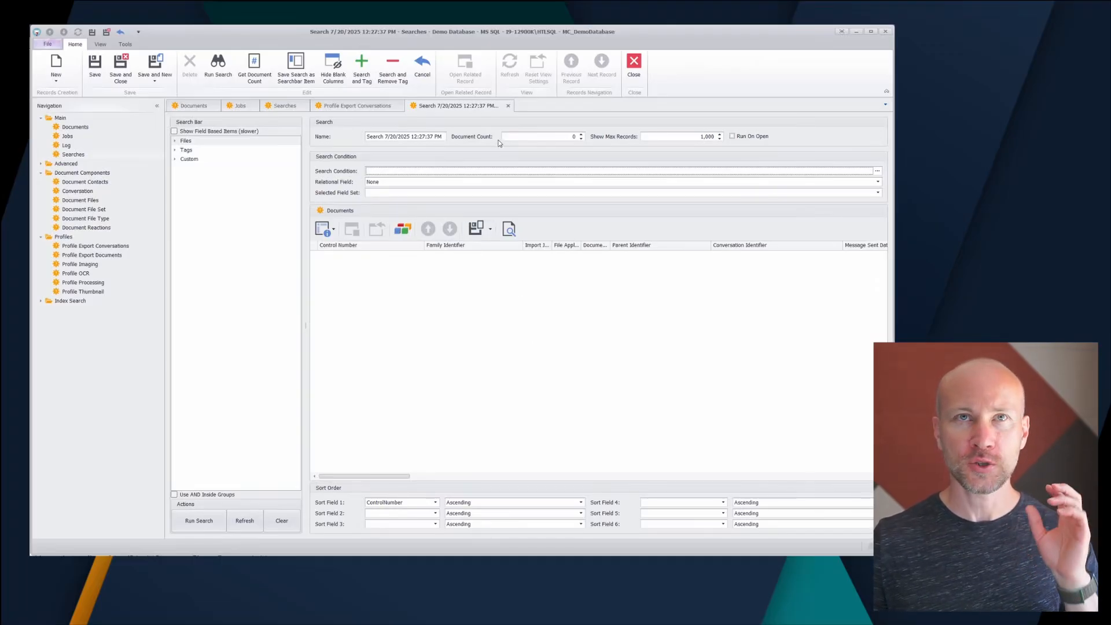
- Close the unsaved search and open the Quick Filter options for the Documents list, moved clear of the main columns
left_click(508, 106)
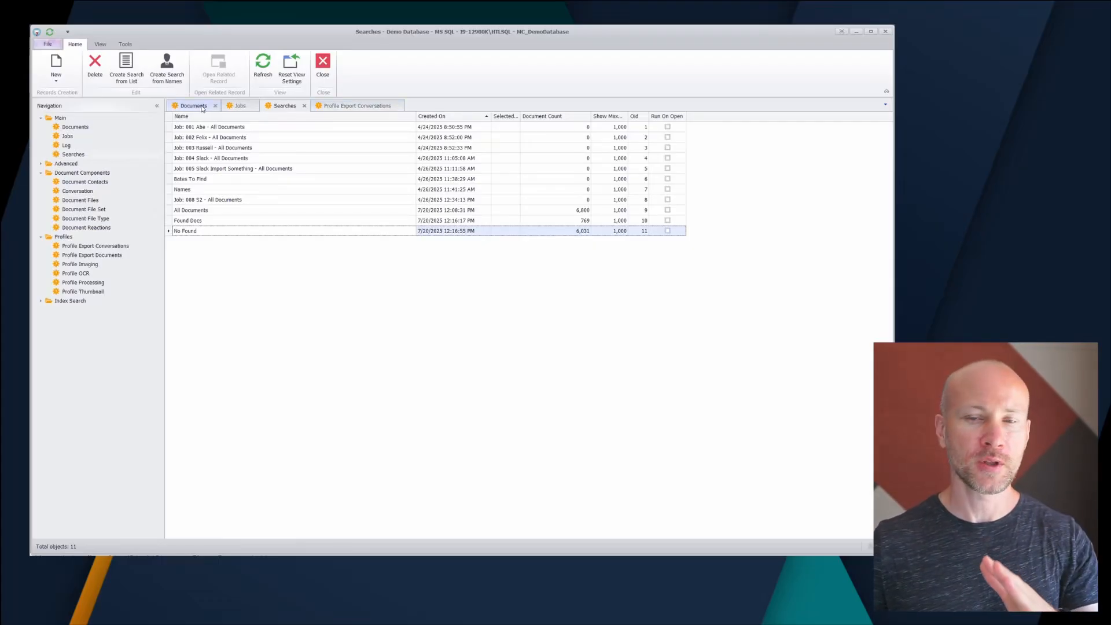
left_click(202, 109)
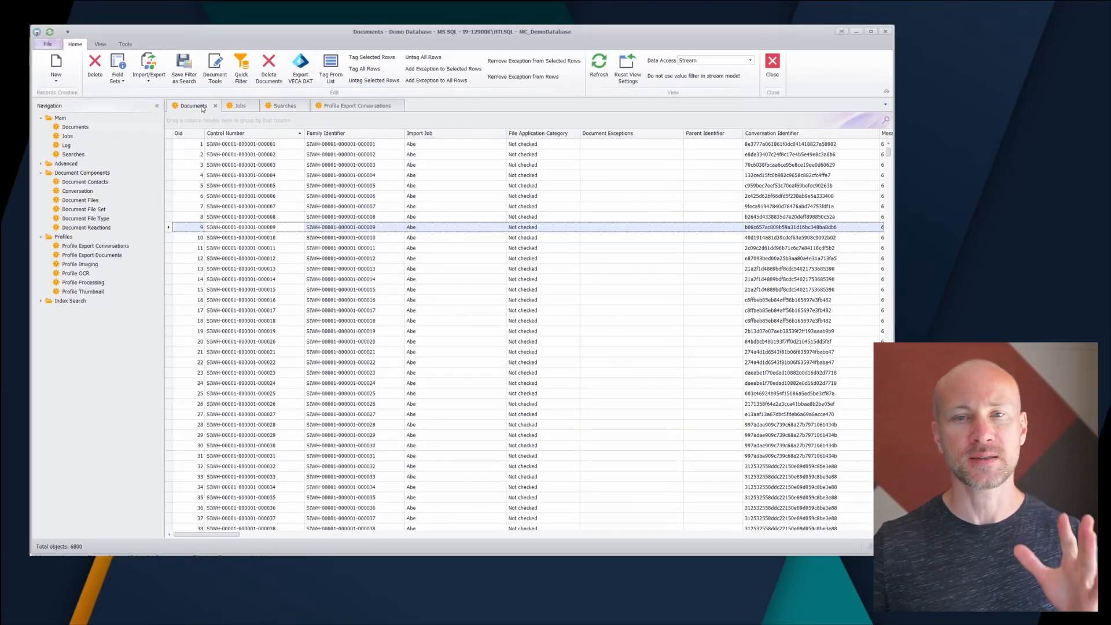
left_click(243, 75)
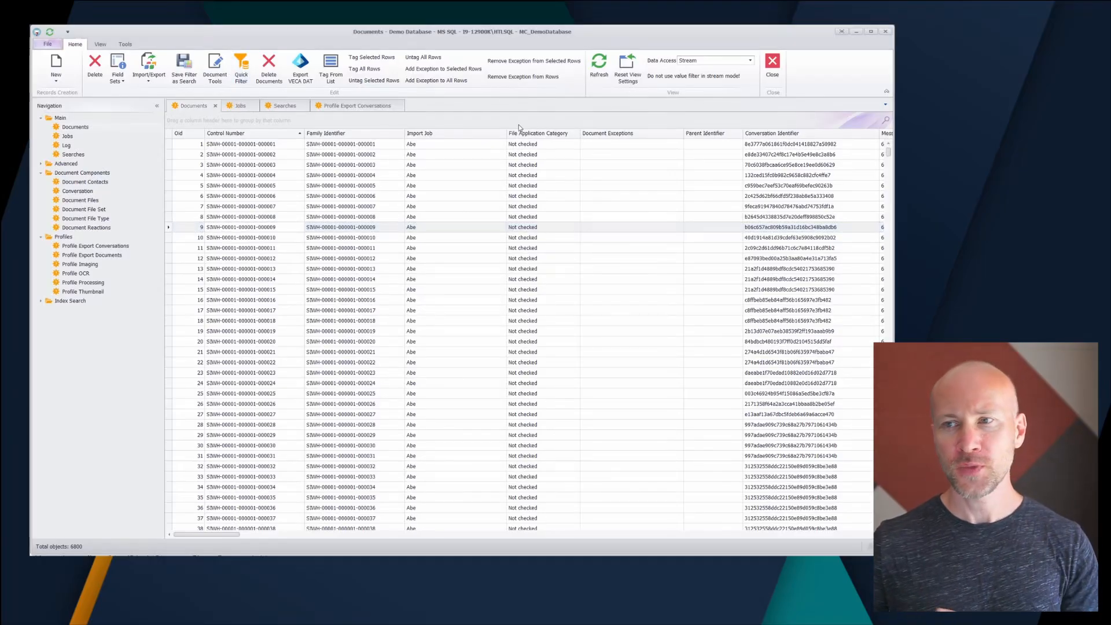
left_click_drag(972, 54, 808, 38)
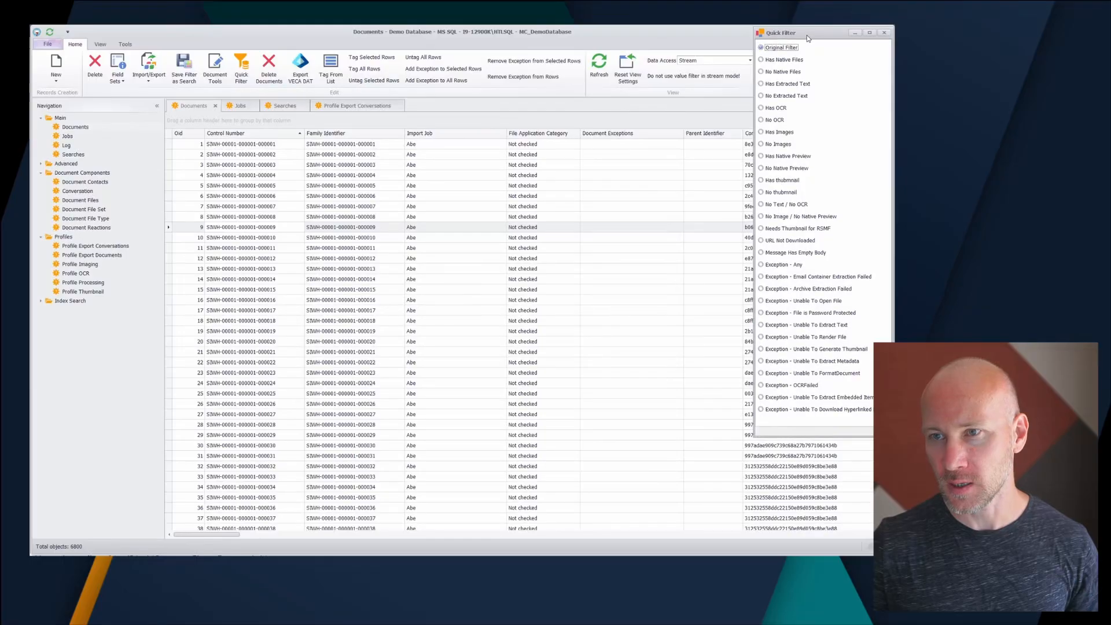
- Quick-filter the documents by No Native Files and by Has Native Files to compare the two sets
left_click(791, 73)
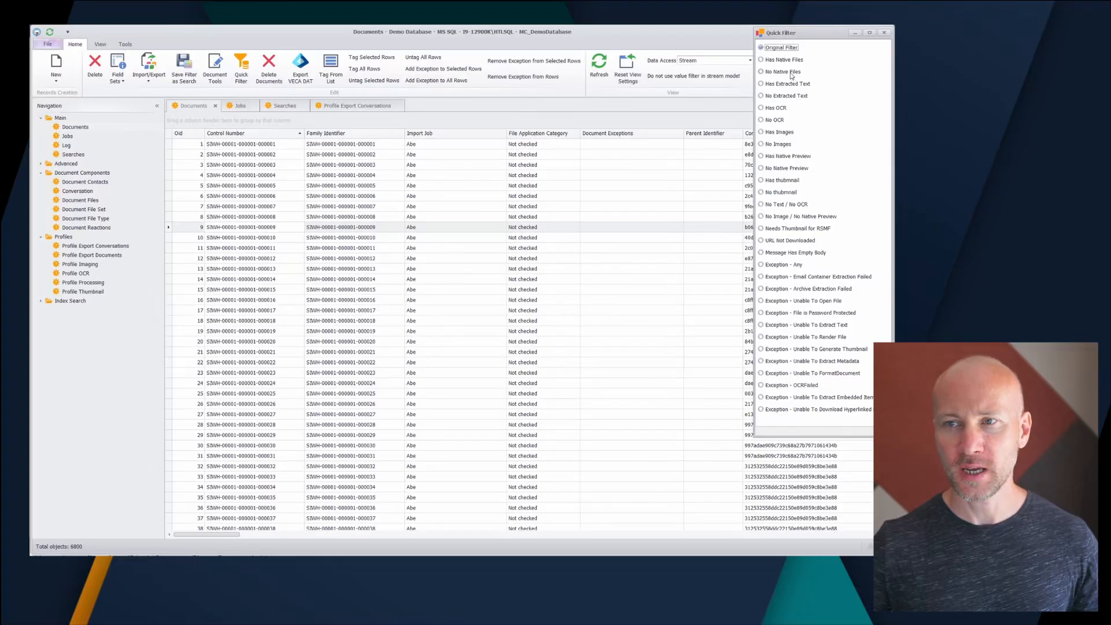
scroll(486, 290, "down", 7)
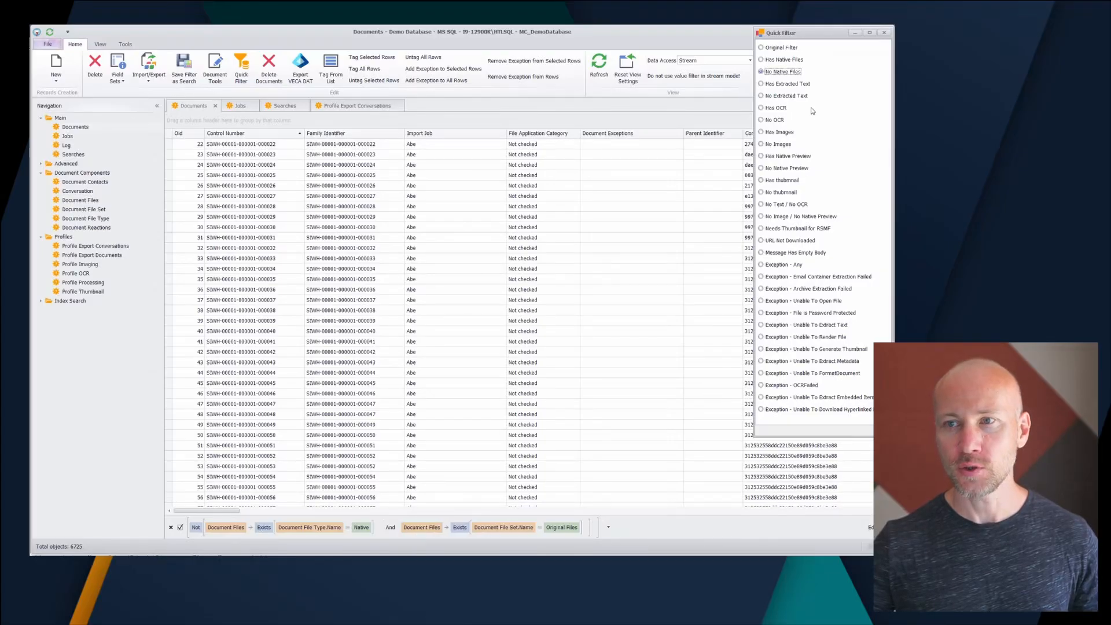
left_click(777, 60)
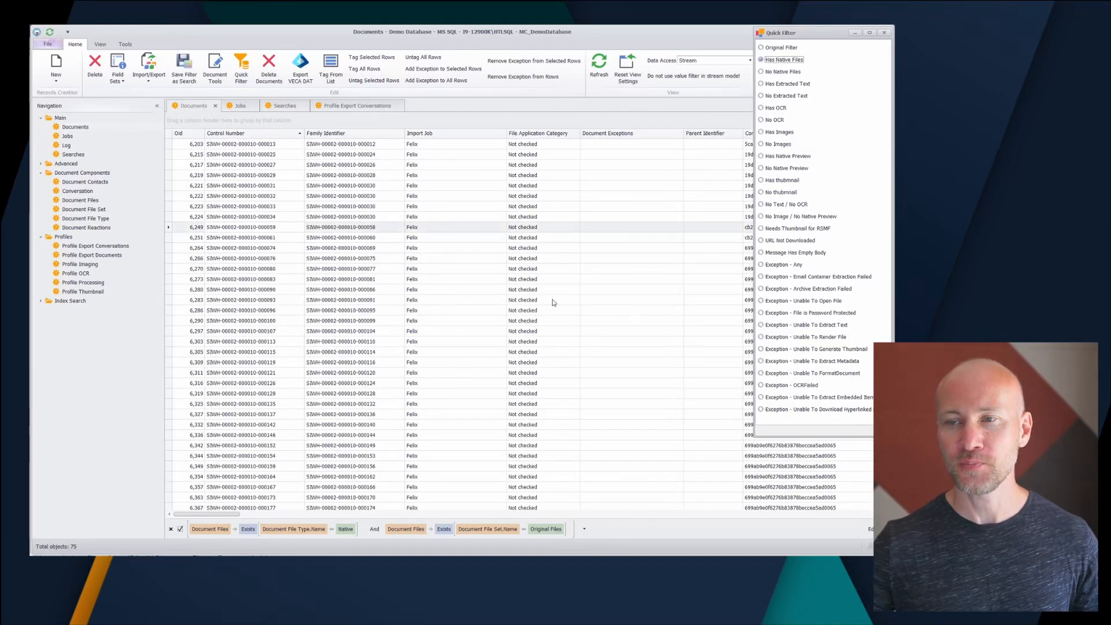
- Check the documents against the Has OCR, No OCR and Has Thumbnail quick filters, one at a time
left_click(776, 109)
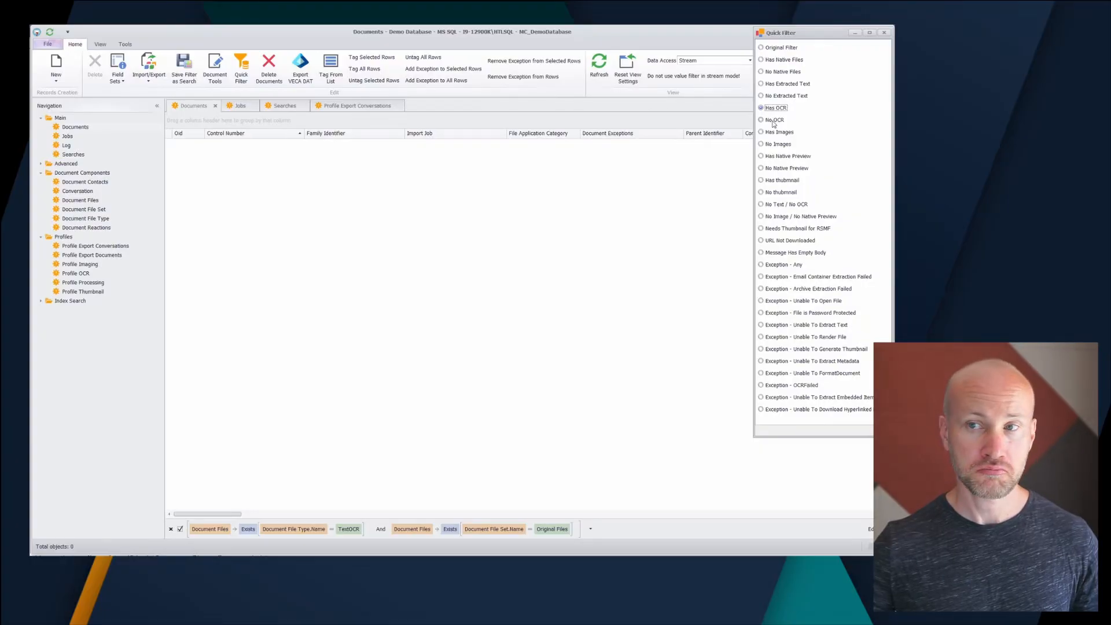
left_click(773, 120)
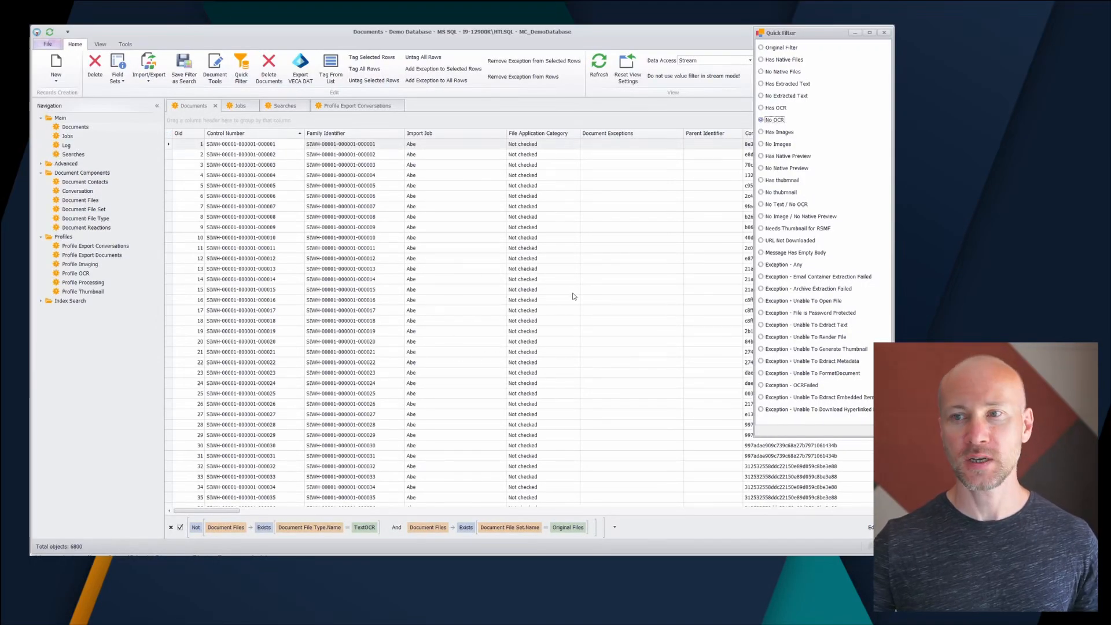
left_click(781, 181)
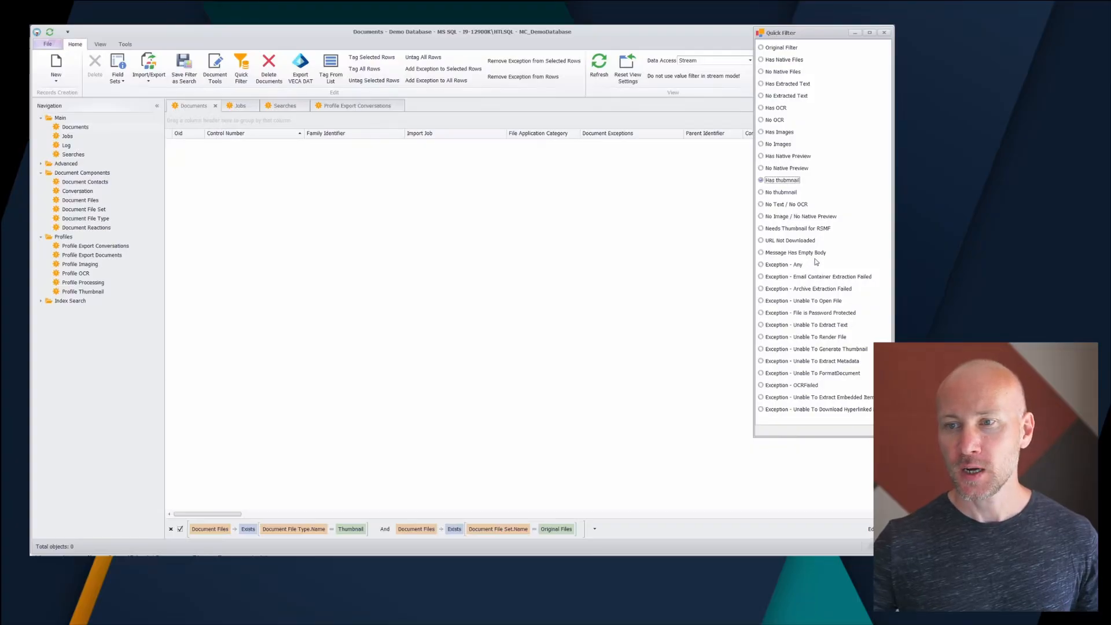
- Review the documents matching the Needs Thumbnail for RSMF and URL Not Downloaded quick filters, including their further columns
left_click(789, 230)
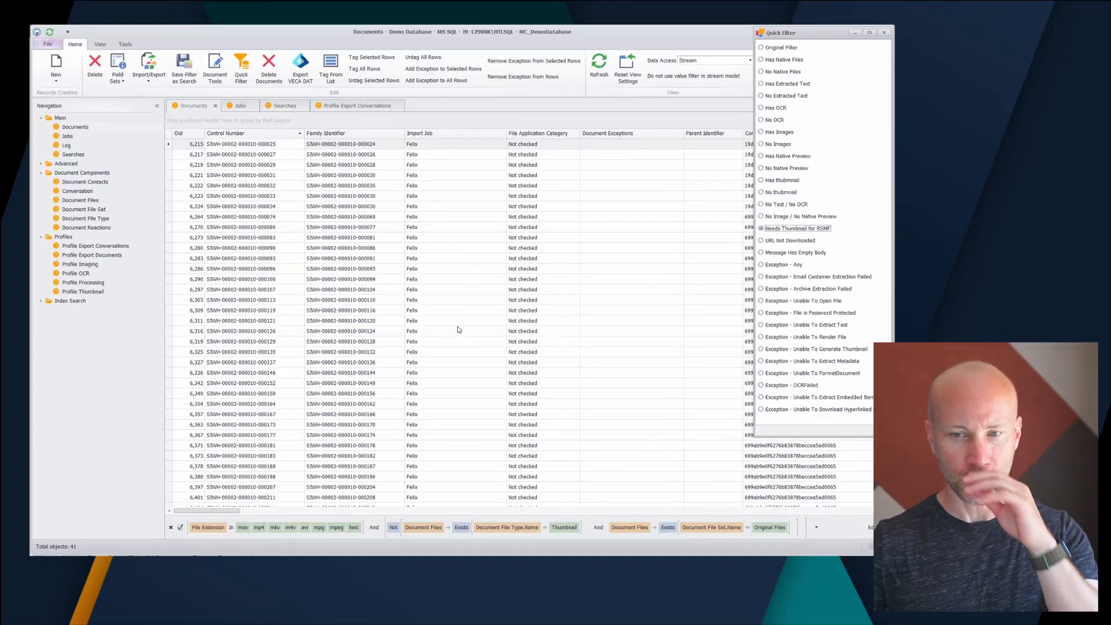
scroll(458, 330, "down", 2)
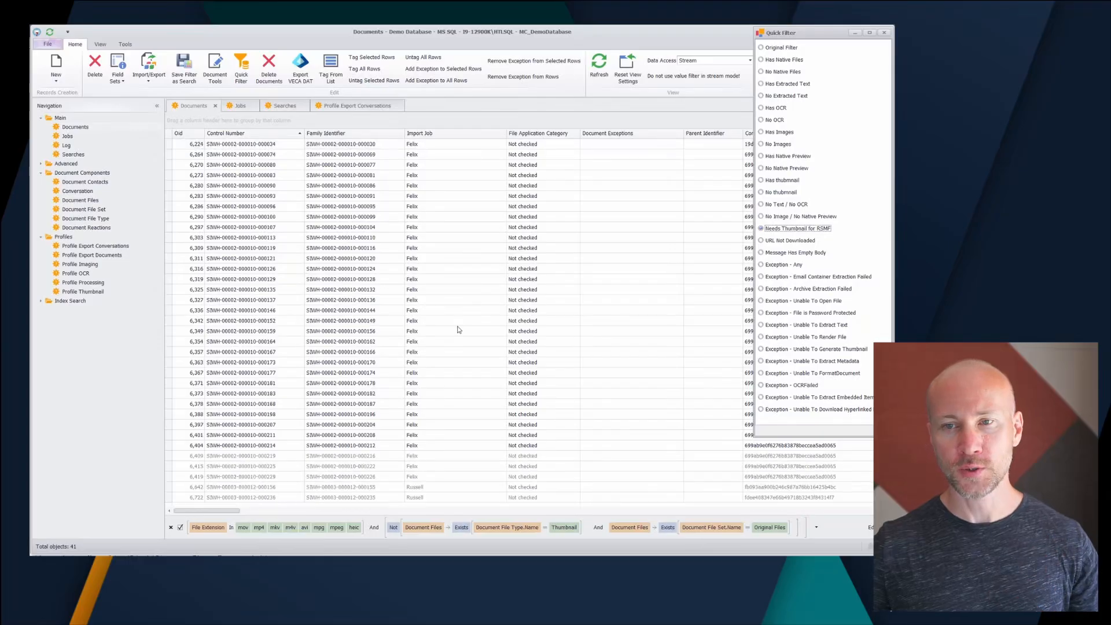
left_click(772, 242)
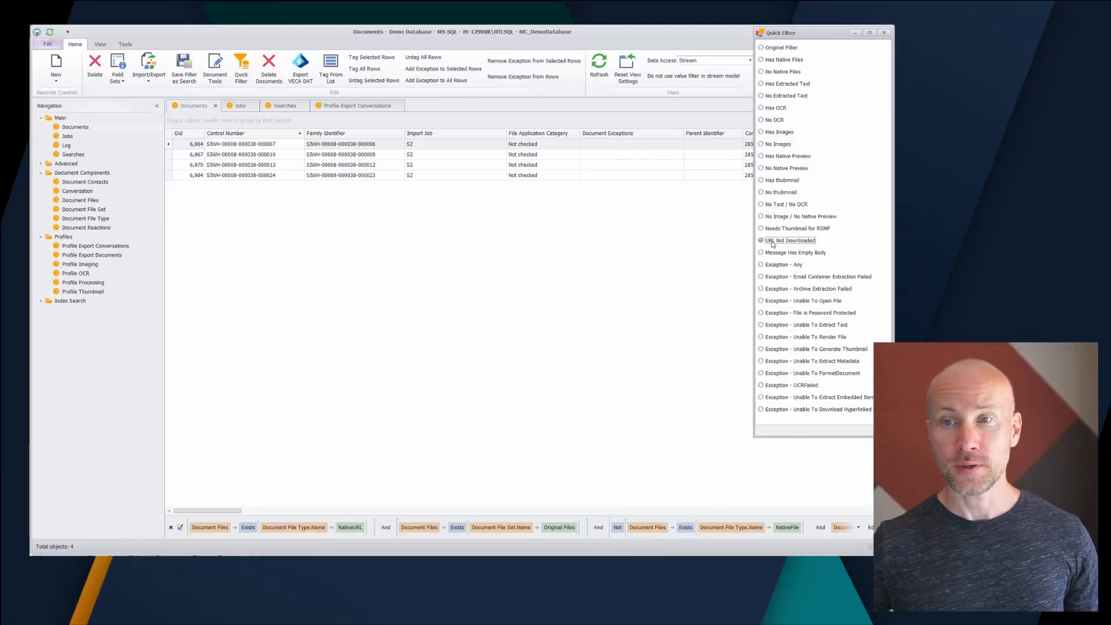
mouse_move(232, 510)
left_mouse_down()
mouse_move(643, 525)
mouse_move(221, 499)
left_mouse_up()
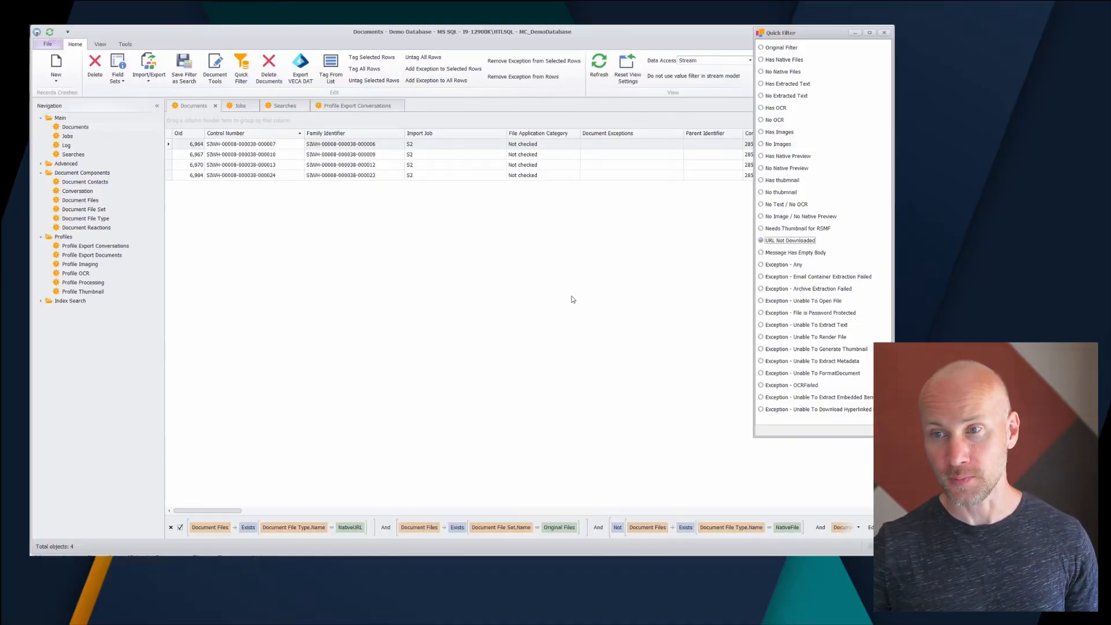
- Check the documents for exceptions using the Any, Email Container Extraction Failed, Archive Extraction Failed and Unable To Extract Text quick filters
left_click(773, 266)
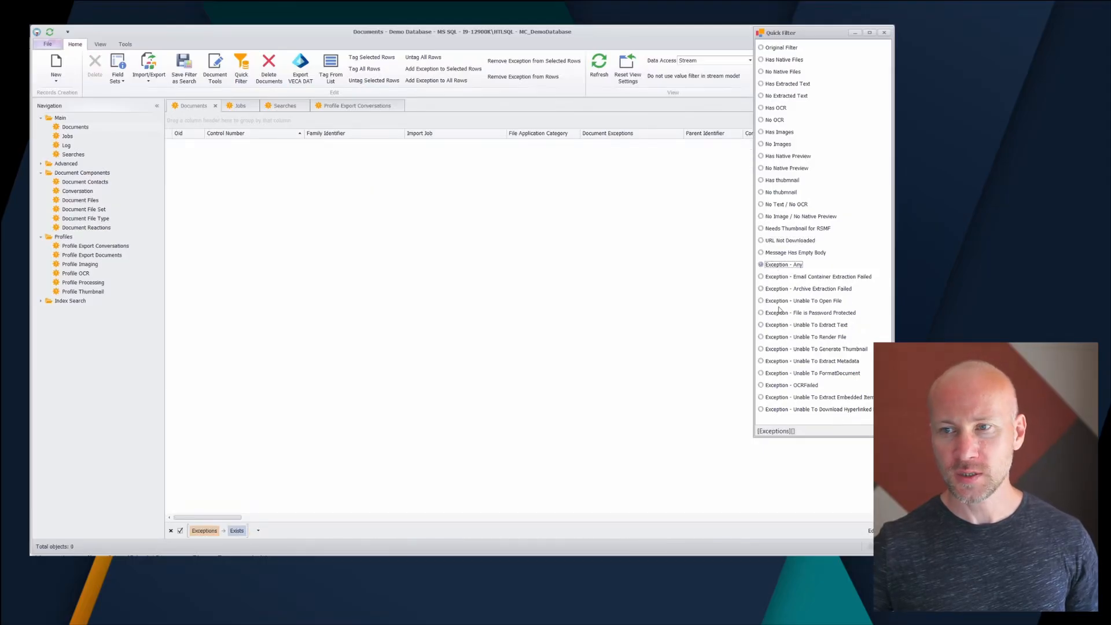
left_click(782, 278)
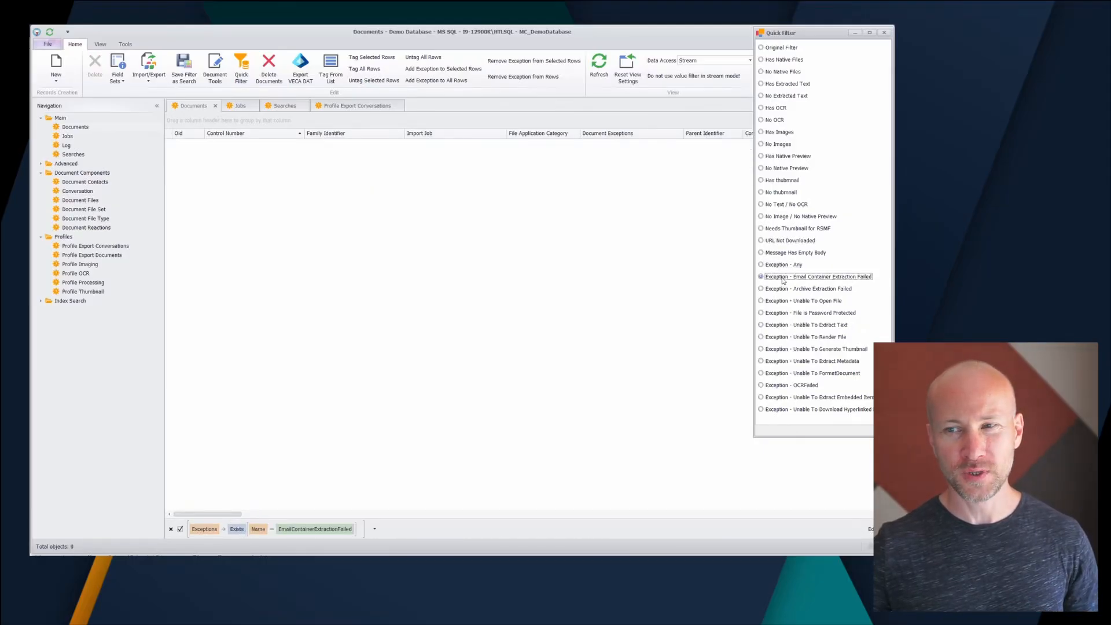
left_click(778, 289)
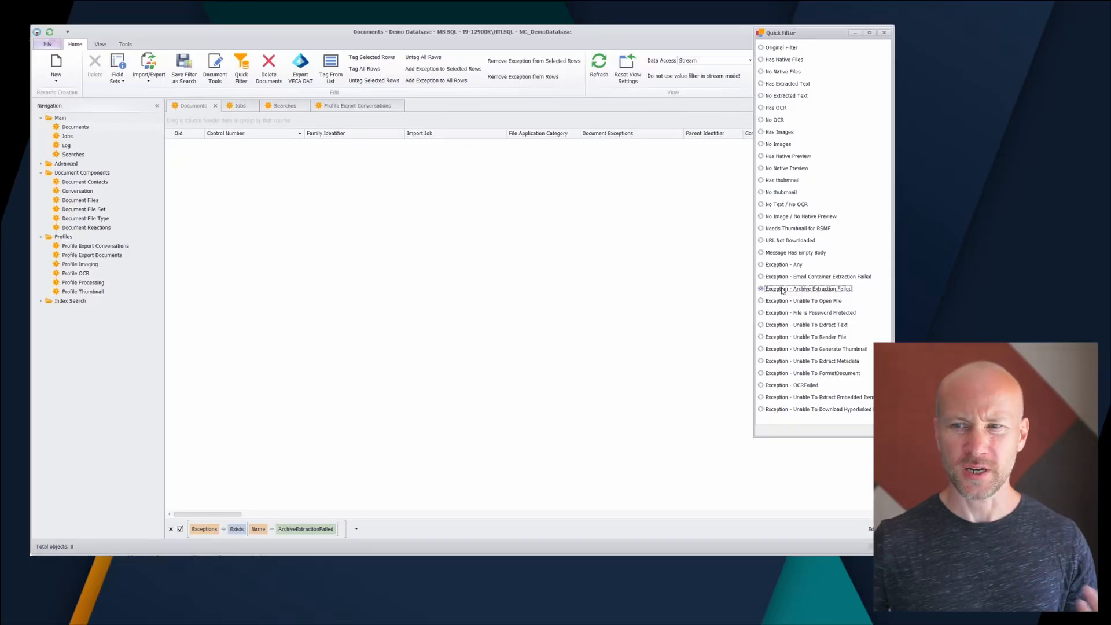
left_click(782, 326)
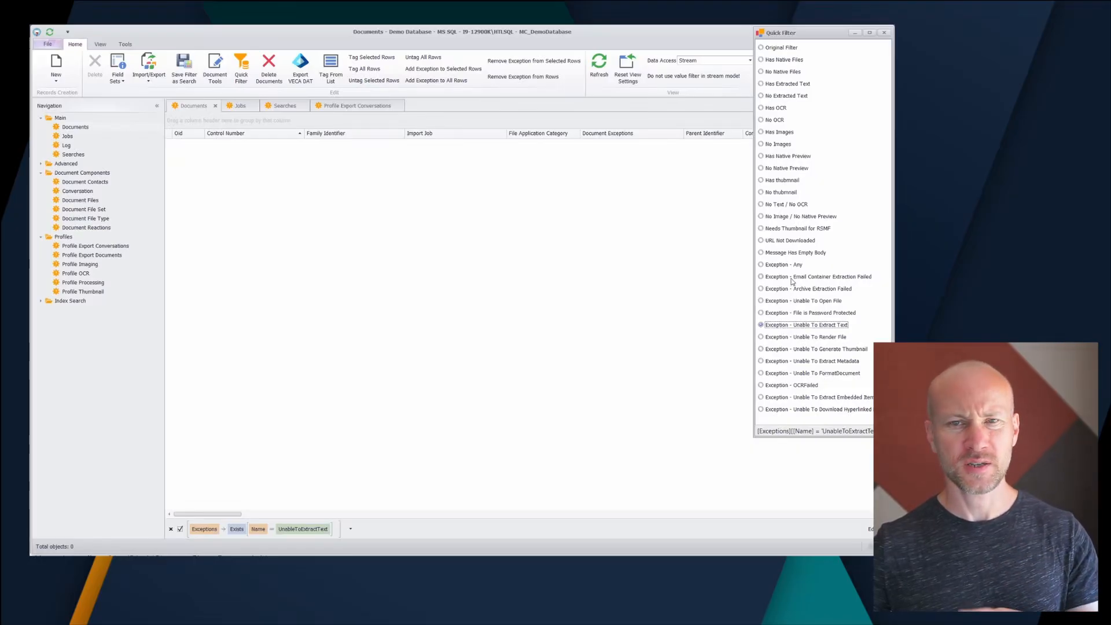
- Quick-filter the documents by Message Has Empty Body and inspect the matching records across their columns
left_click(779, 253)
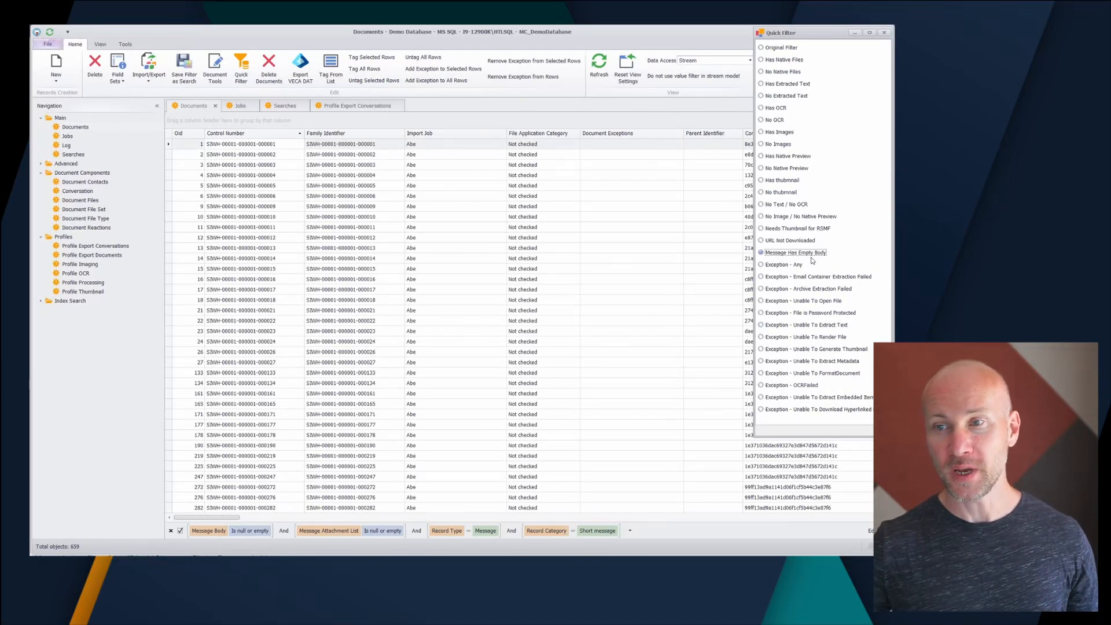
left_click(379, 394)
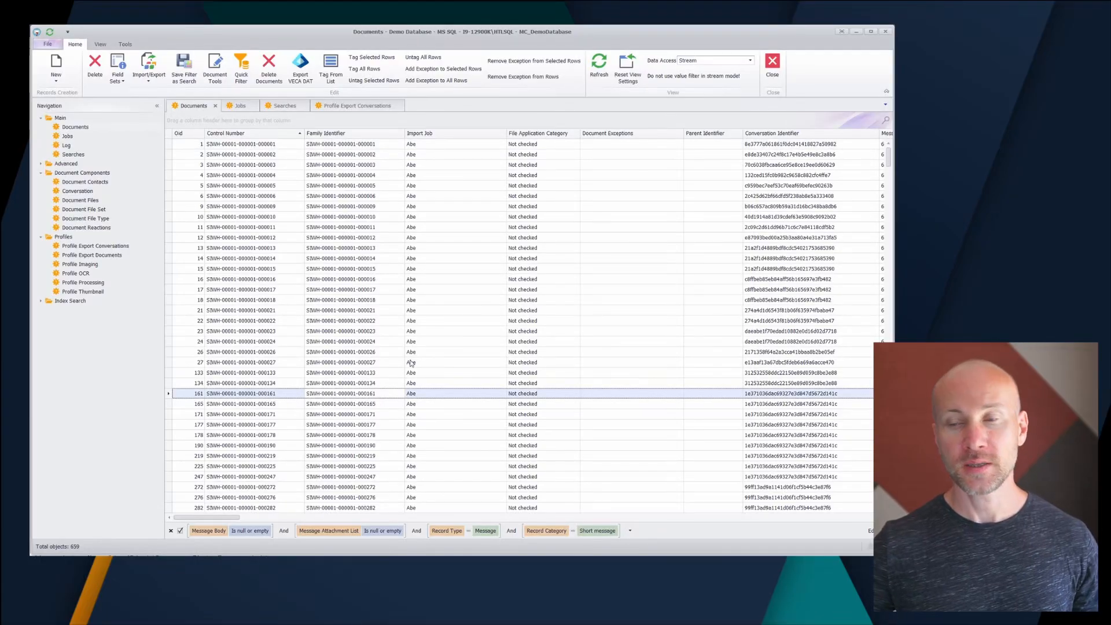
left_click_drag(231, 518, 189, 519)
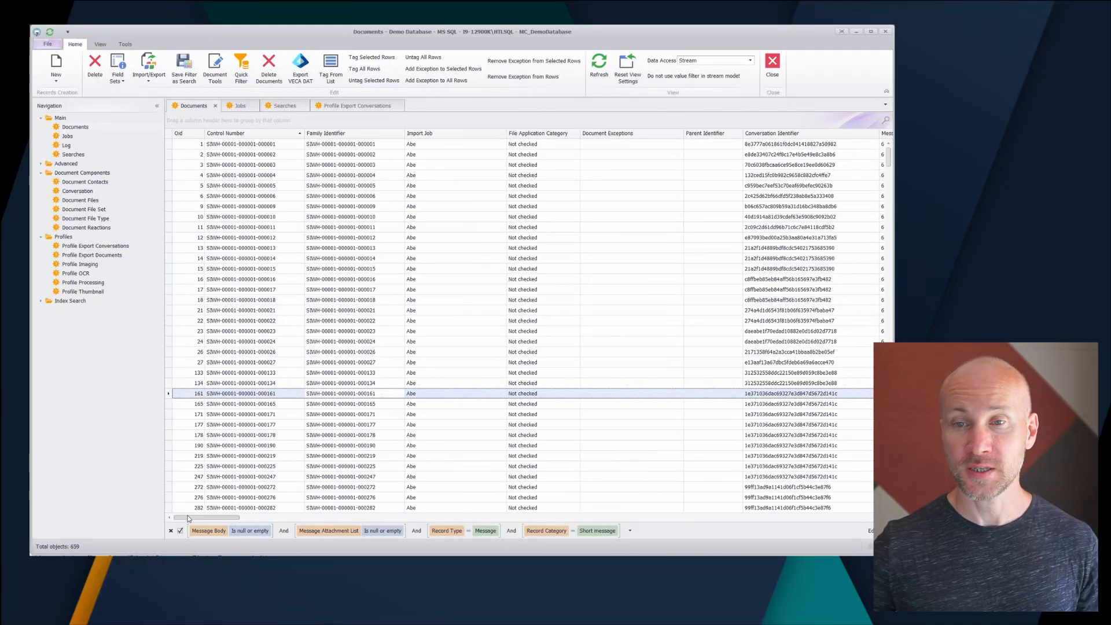
left_click(459, 270)
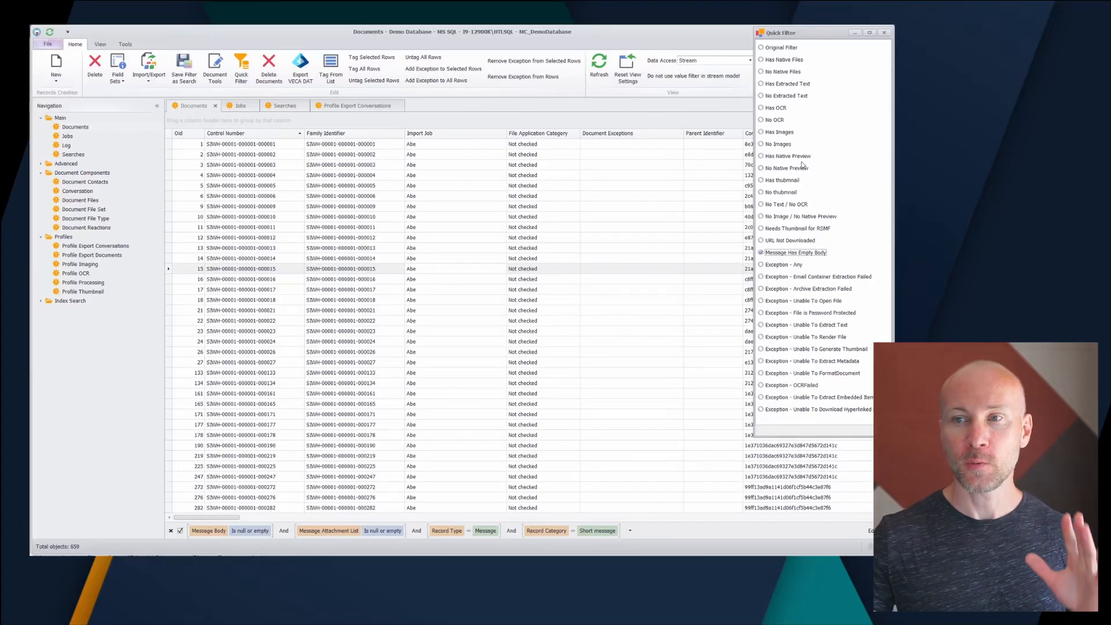
- Try the Has Extracted Text, Has Images and No OCR quick filters, restore the Original Filter and close Quick Filter
left_click(774, 84)
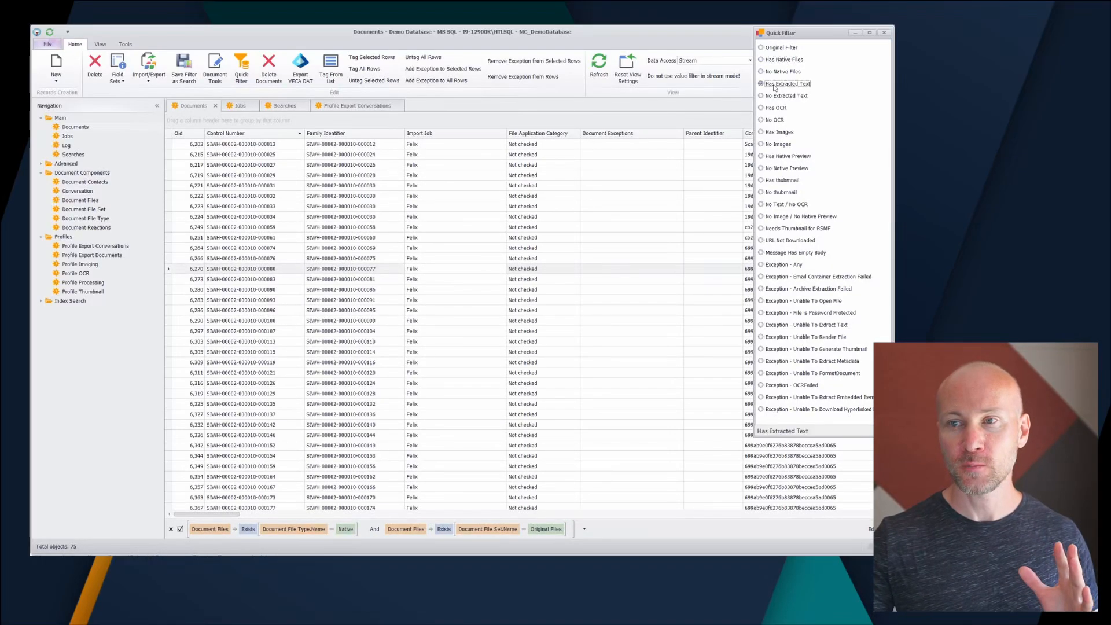
left_click(775, 133)
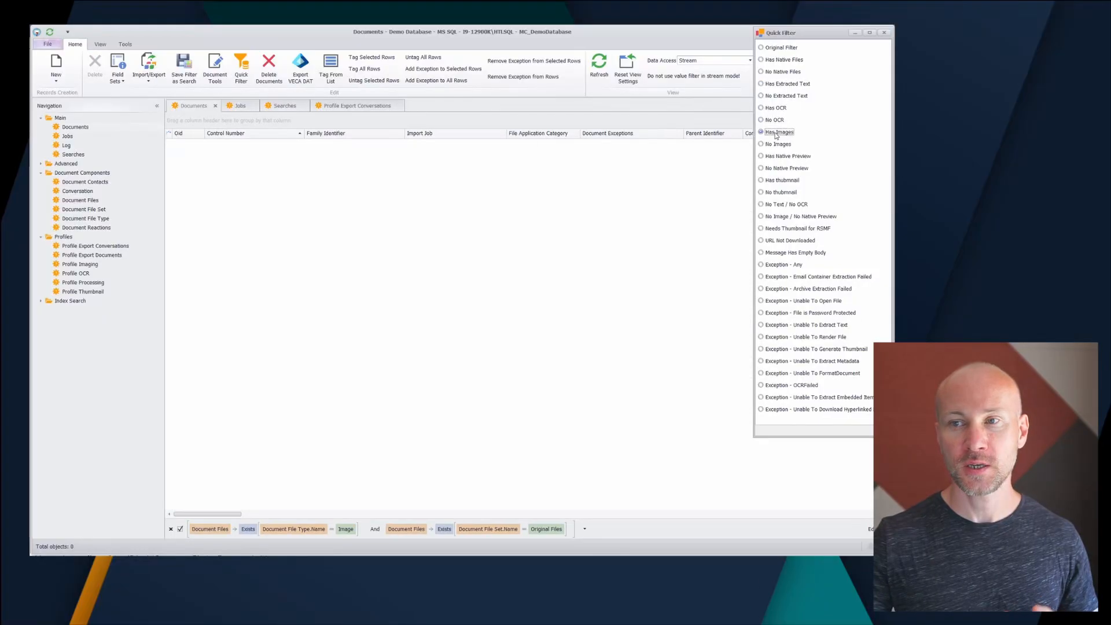
left_click(775, 121)
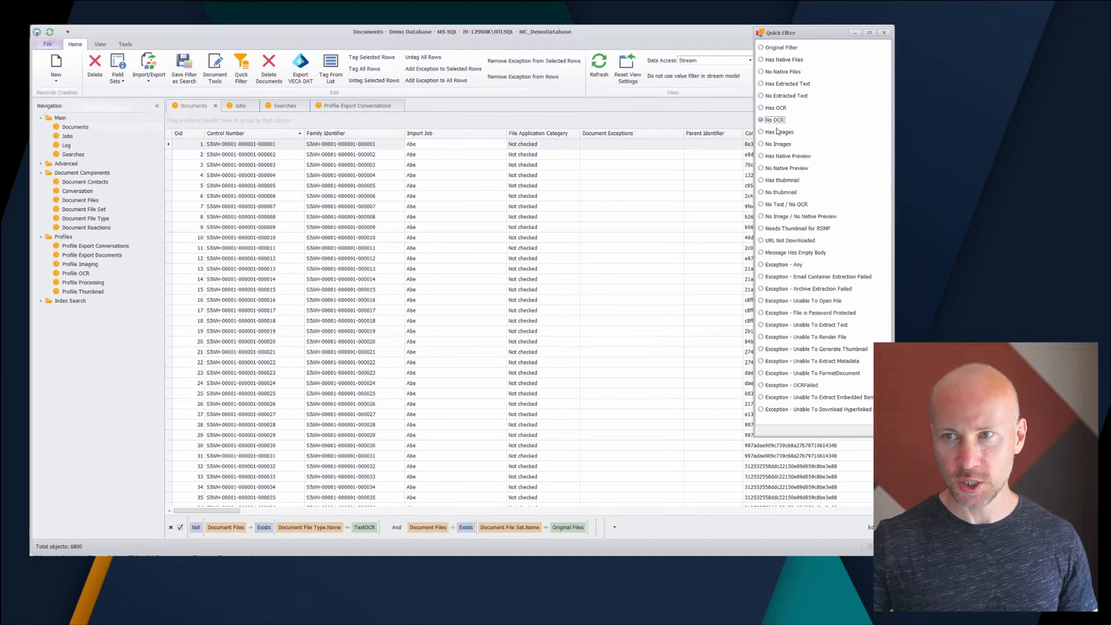
left_click(780, 49)
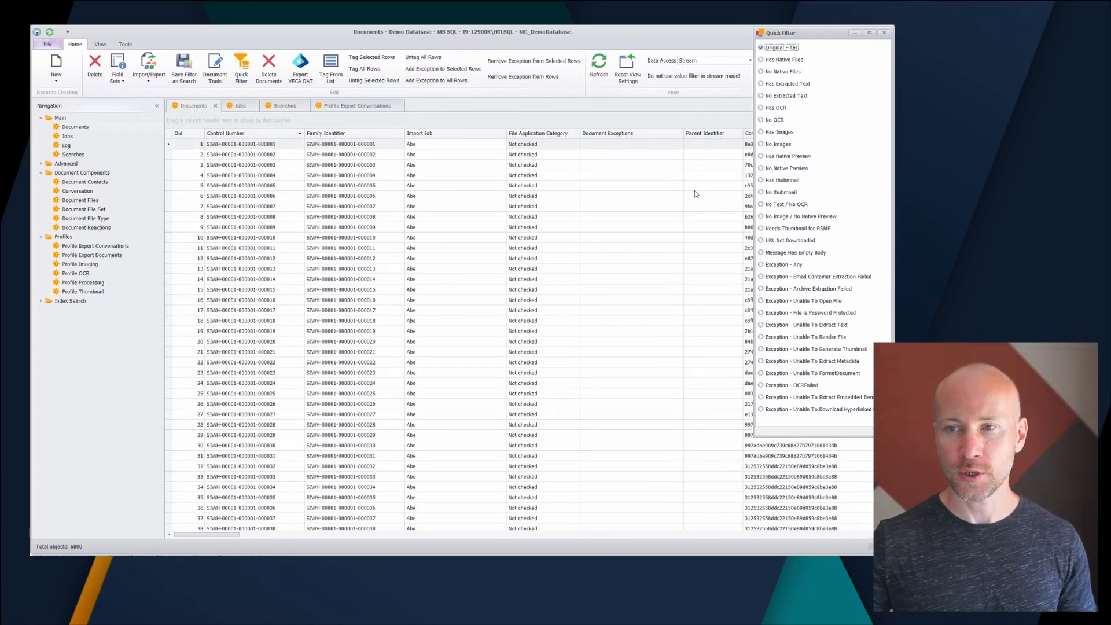
left_click(883, 33)
- Filter the documents' Record Type column to show only Attachment records
left_click(245, 534)
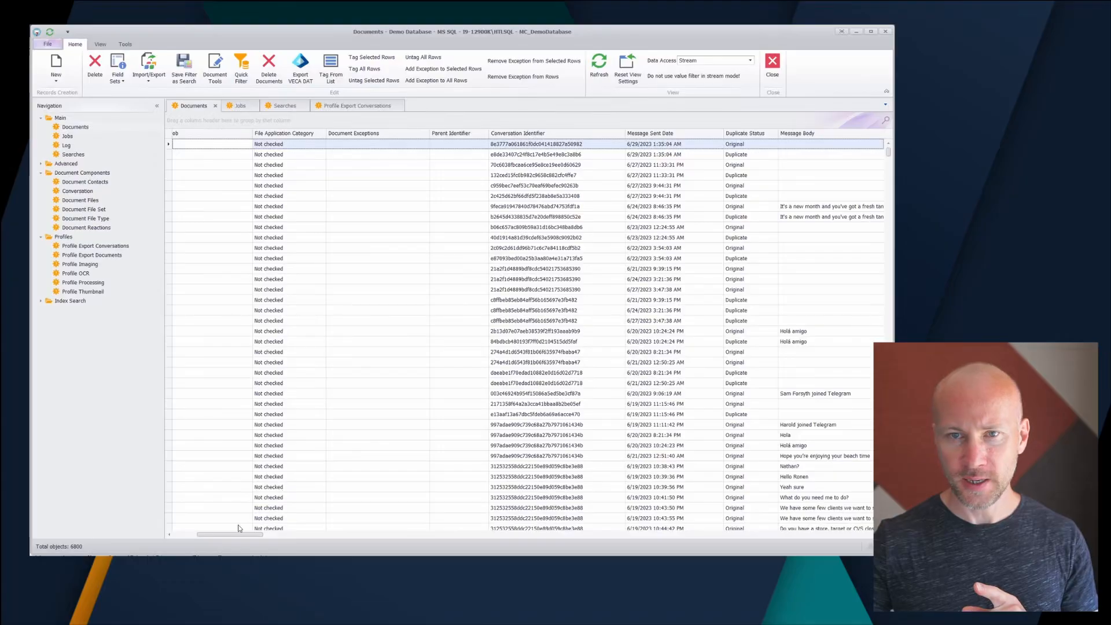
left_click_drag(254, 533, 325, 533)
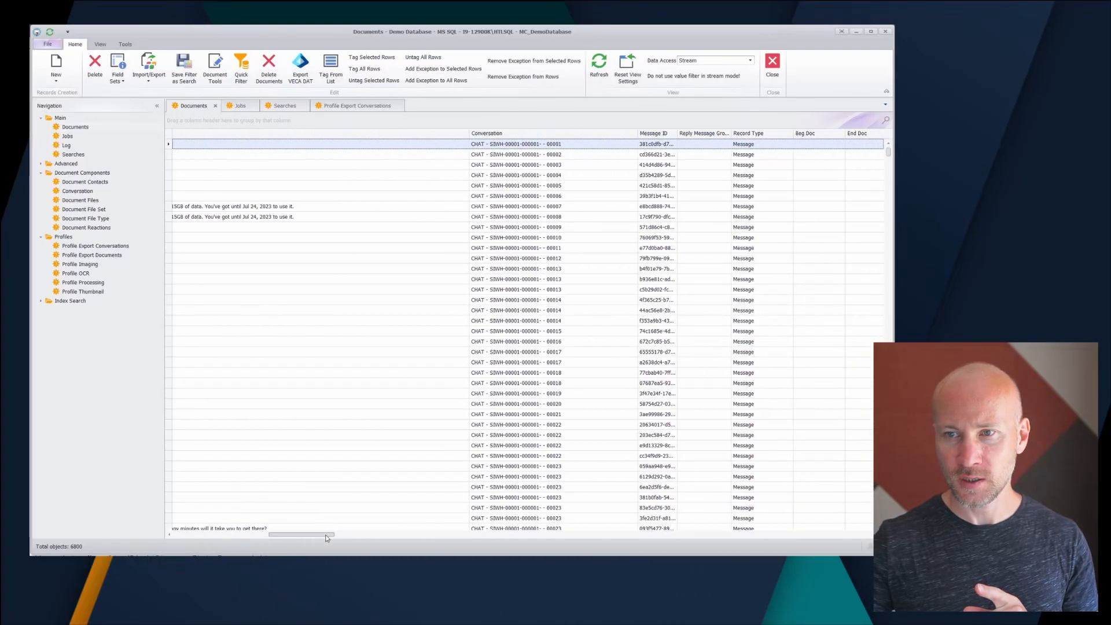
left_click(789, 133)
left_click(797, 168)
left_click(890, 266)
- Reopen Quick Filter on the attachment records and view them by Has Native Files and by No Native Files
left_click(239, 77)
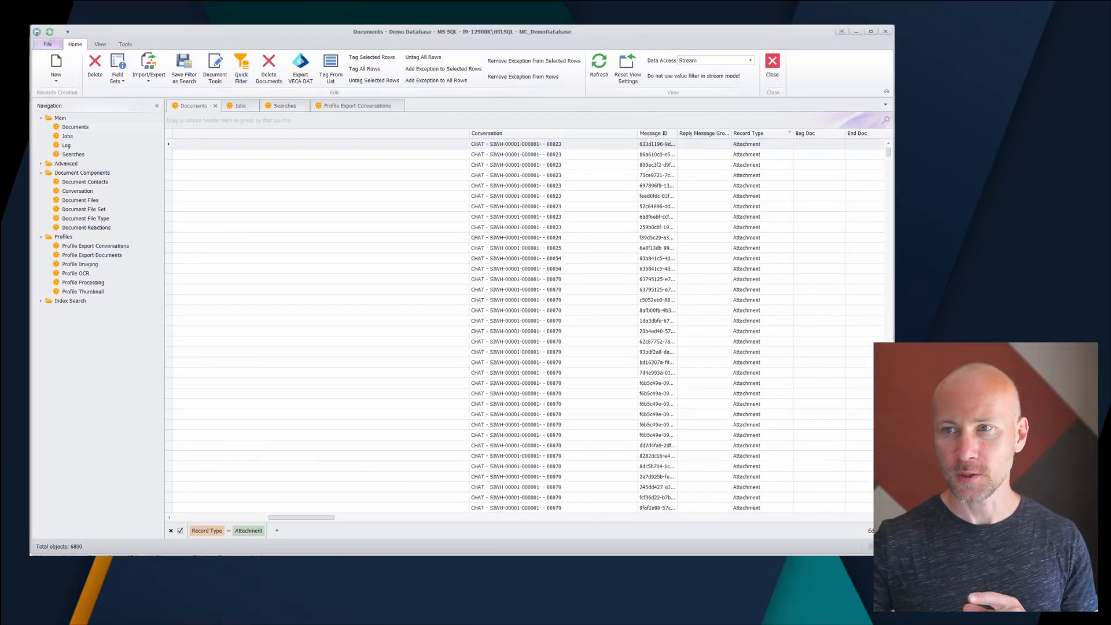
left_click_drag(786, 48, 796, 46)
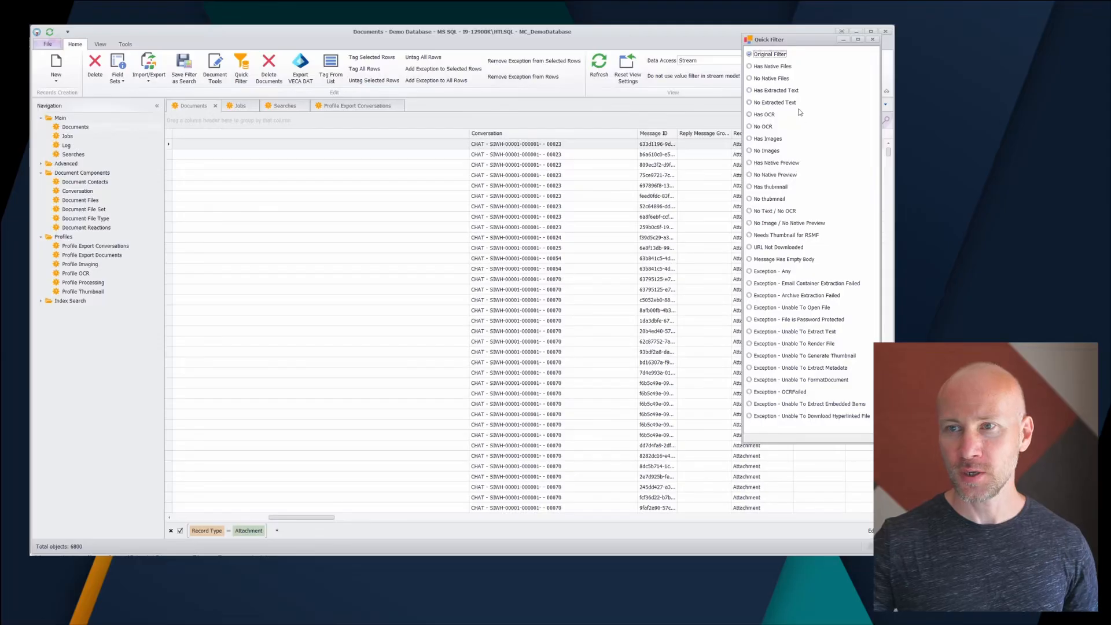
left_click(774, 66)
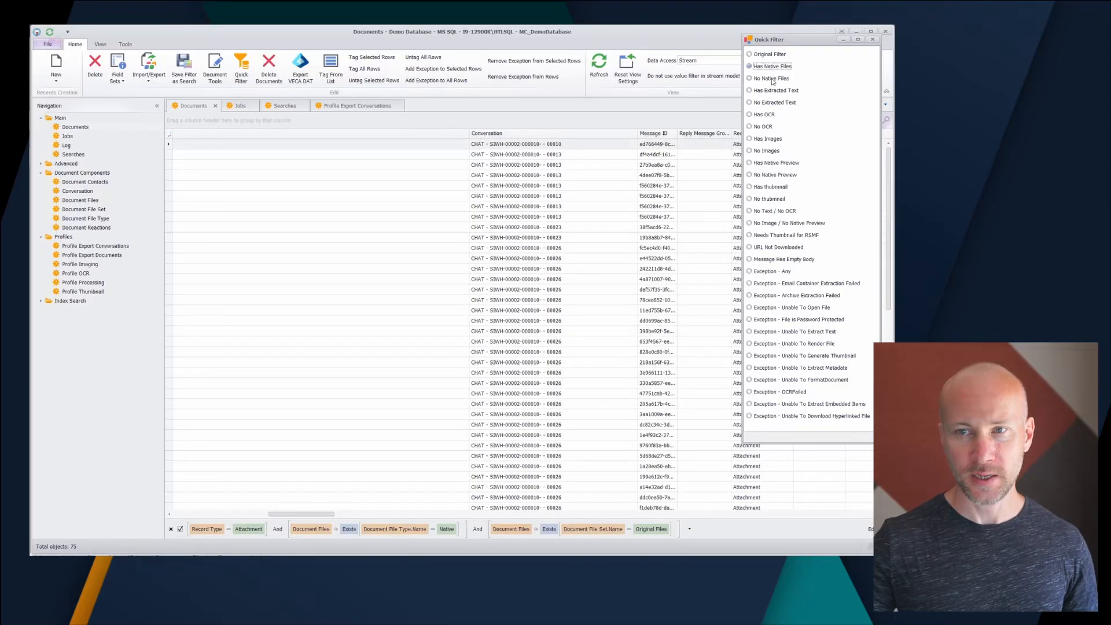
left_click(772, 80)
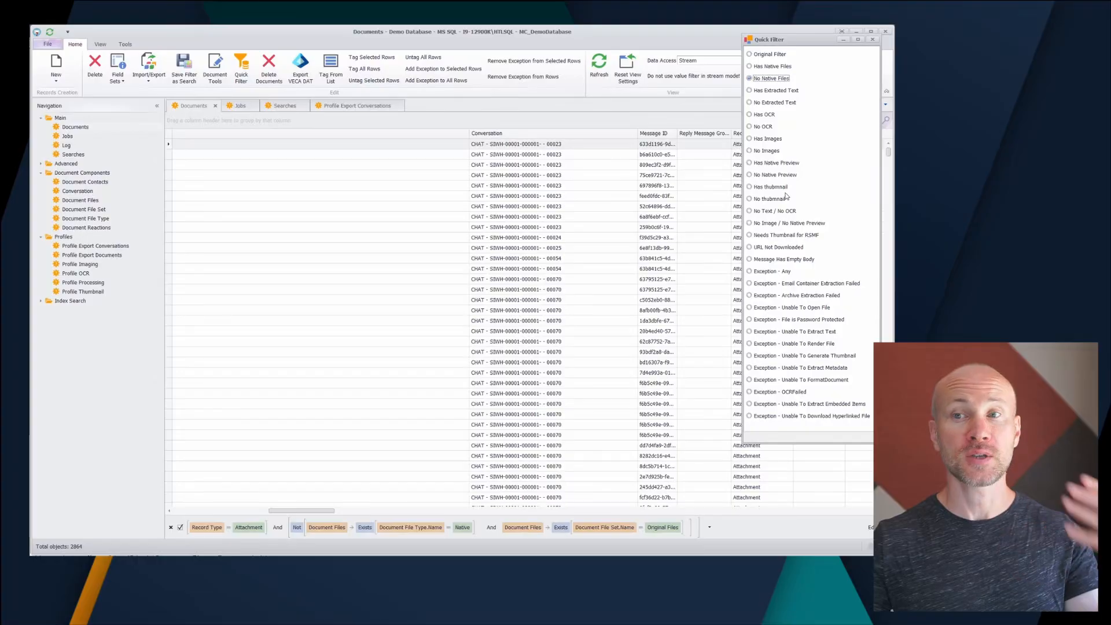
- Compare the attachments again with and without native files, restore the Original Filter and close Quick Filter
left_click(771, 55)
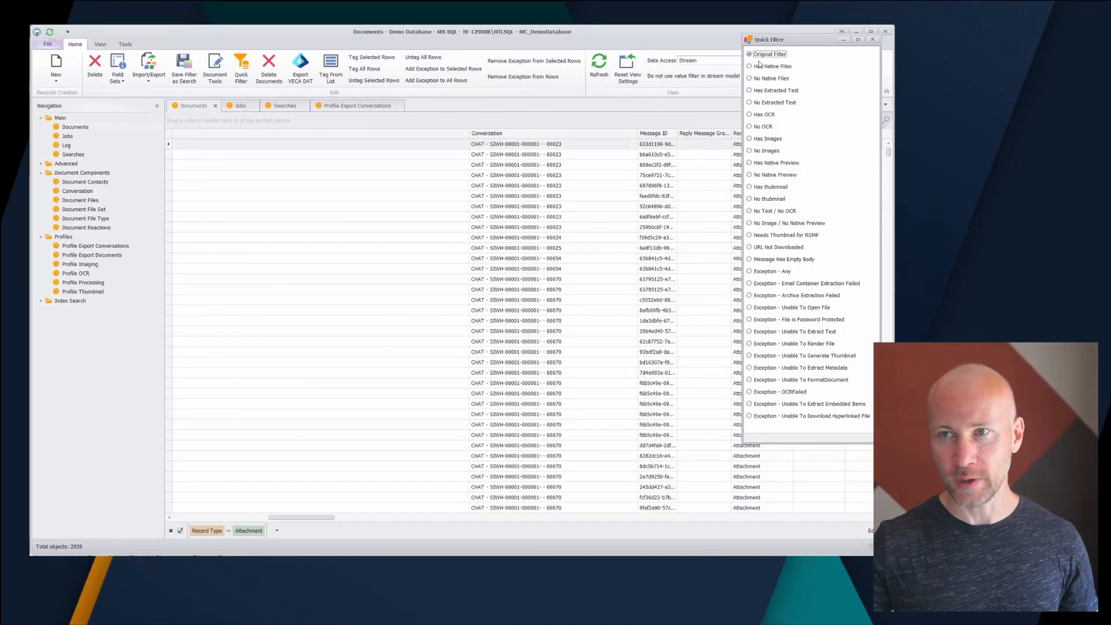
left_click(763, 67)
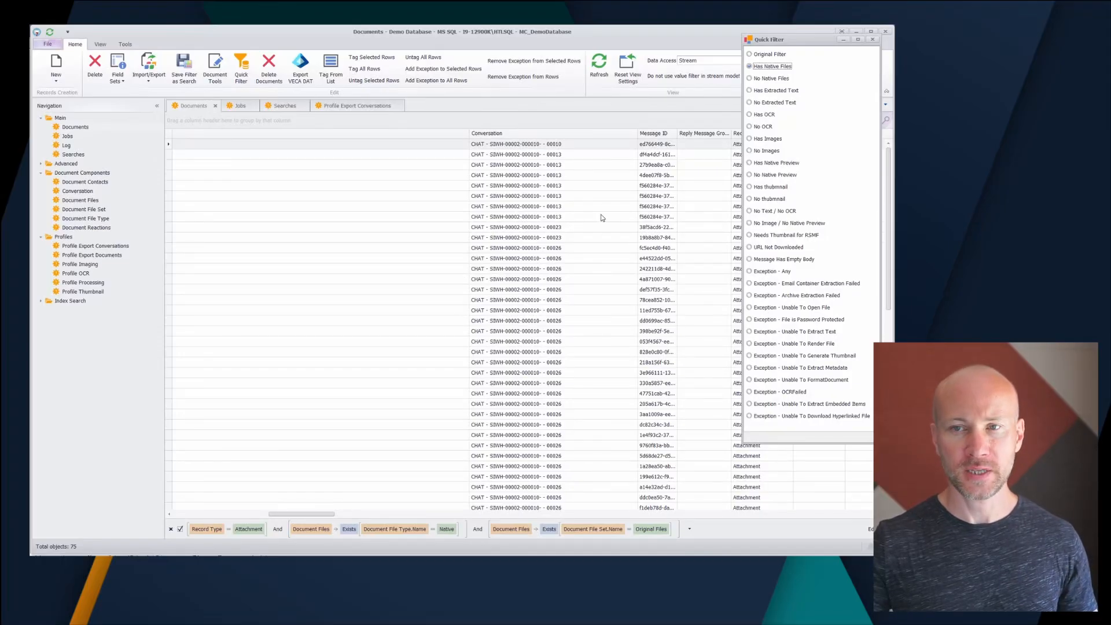
left_click(777, 78)
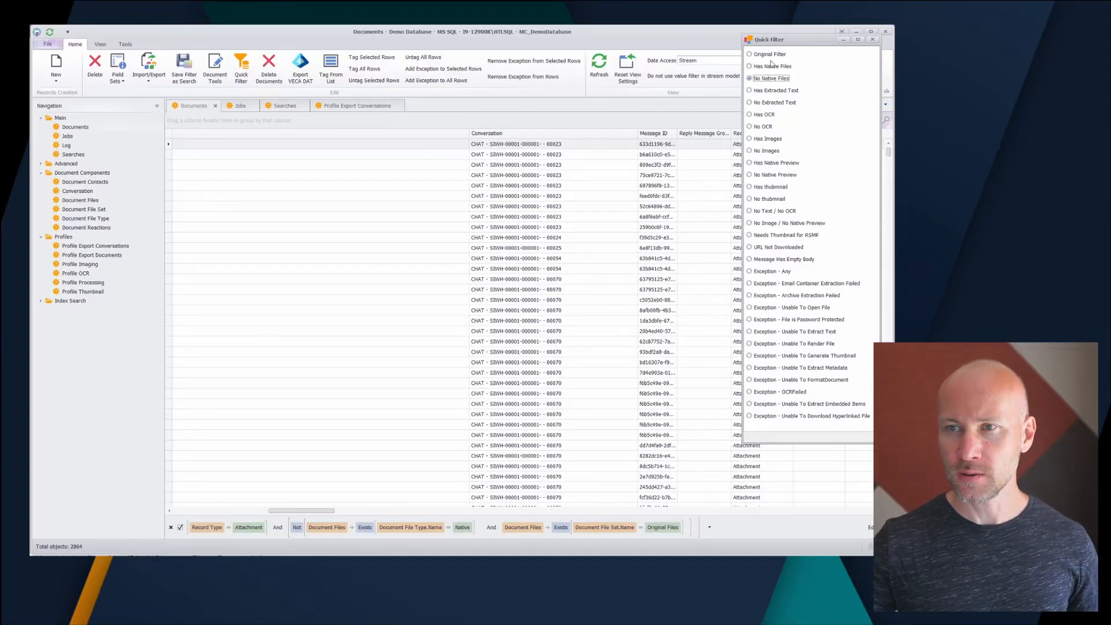
left_click(770, 54)
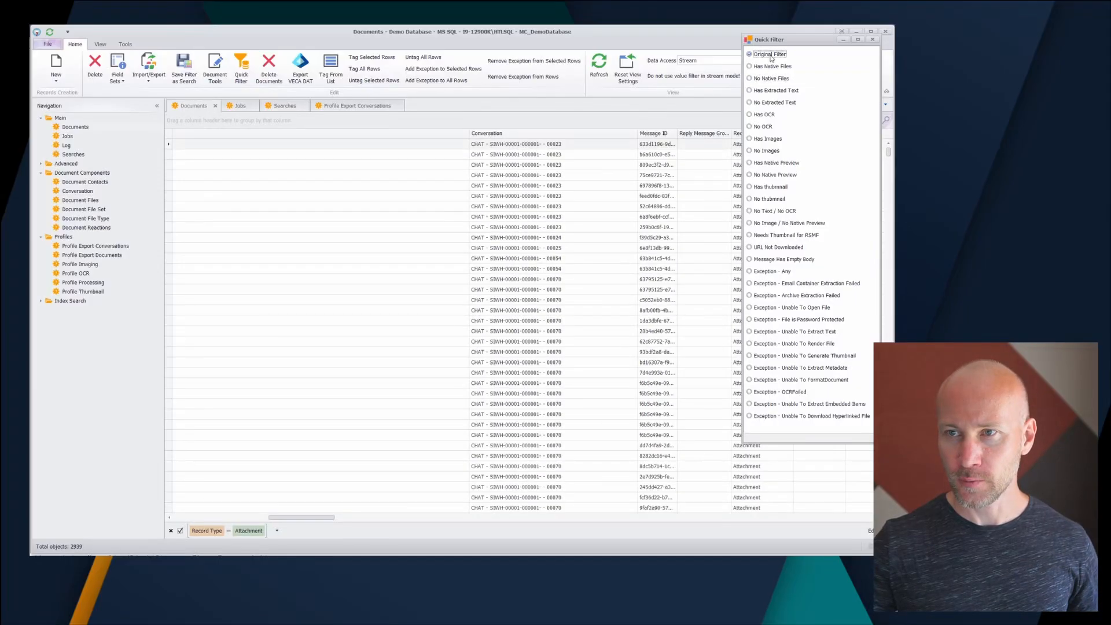
left_click(874, 40)
left_click(491, 239)
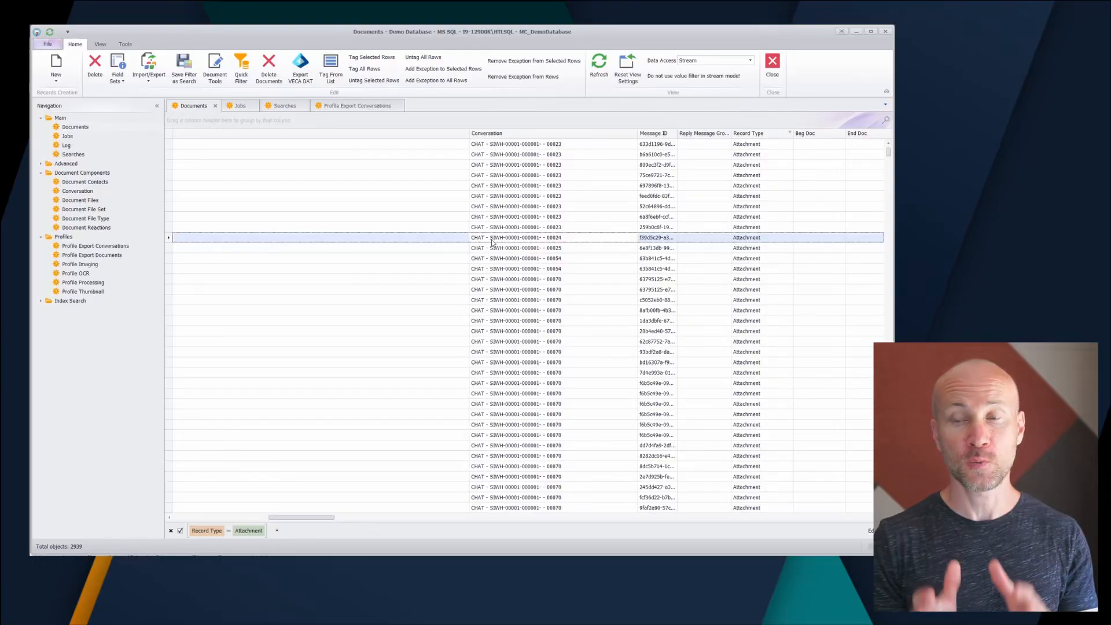